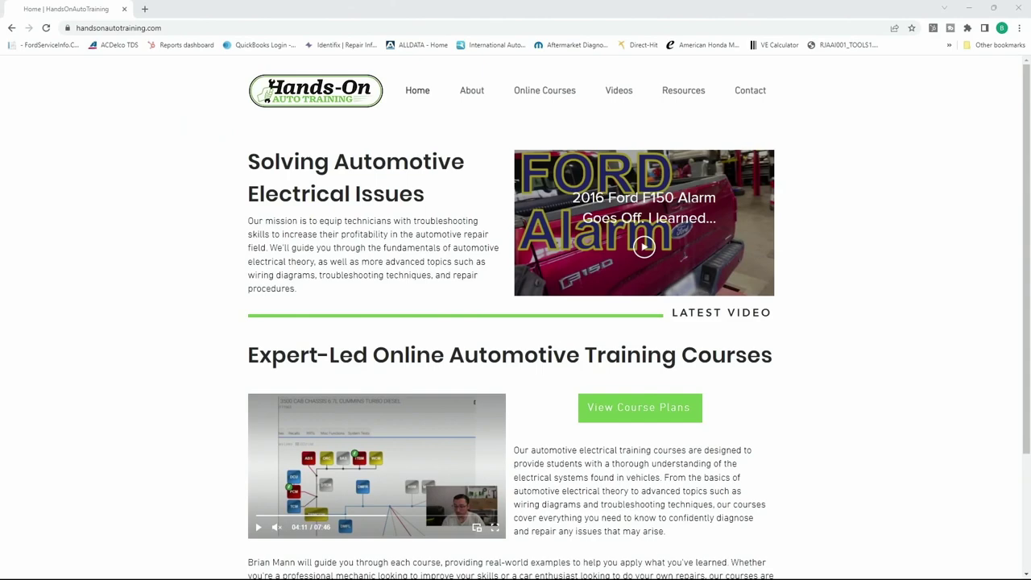
Go to the Hands-On Auto Training Resources page with the manufacturer calibration lookups
left_click(703, 95)
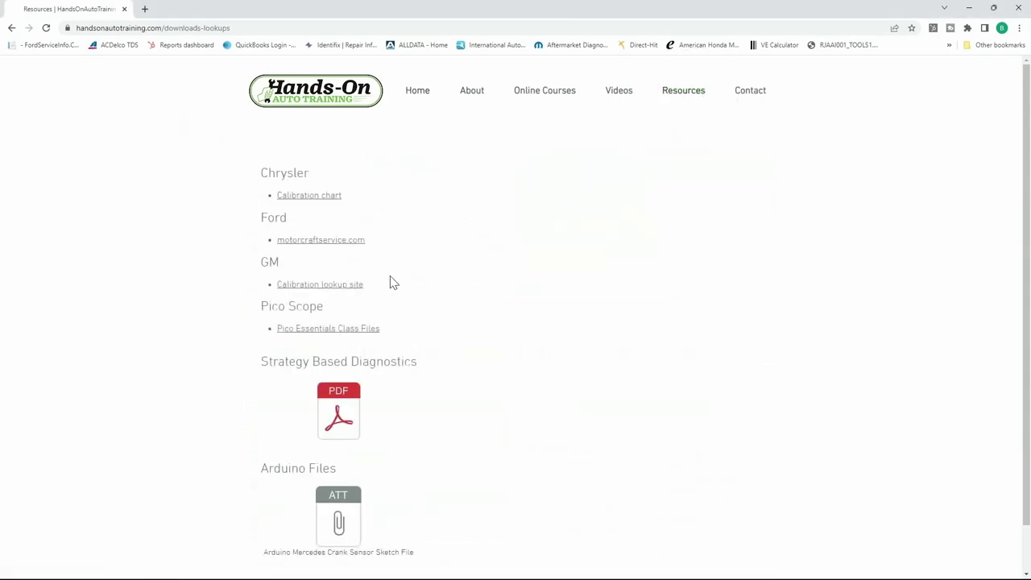
Follow the GM 'Calibration lookup site' link, which lands on ACDelco TDS
left_click(313, 287)
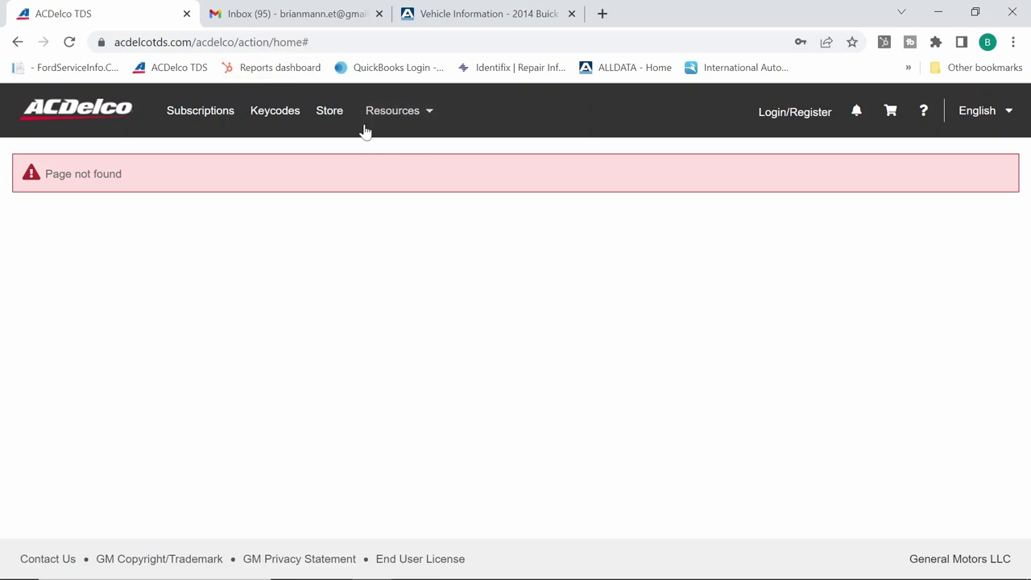
left_click(390, 120)
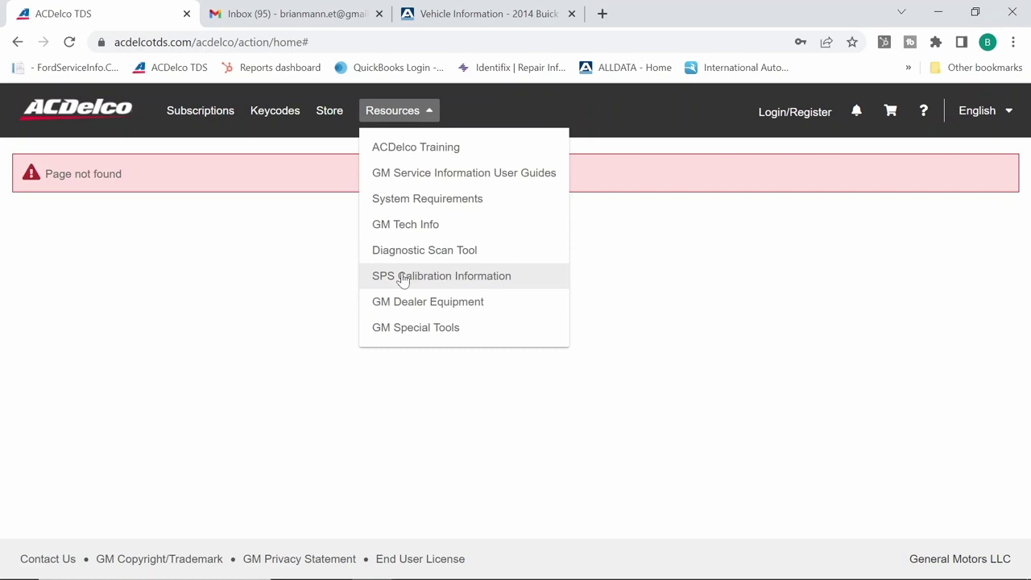
left_click(403, 278)
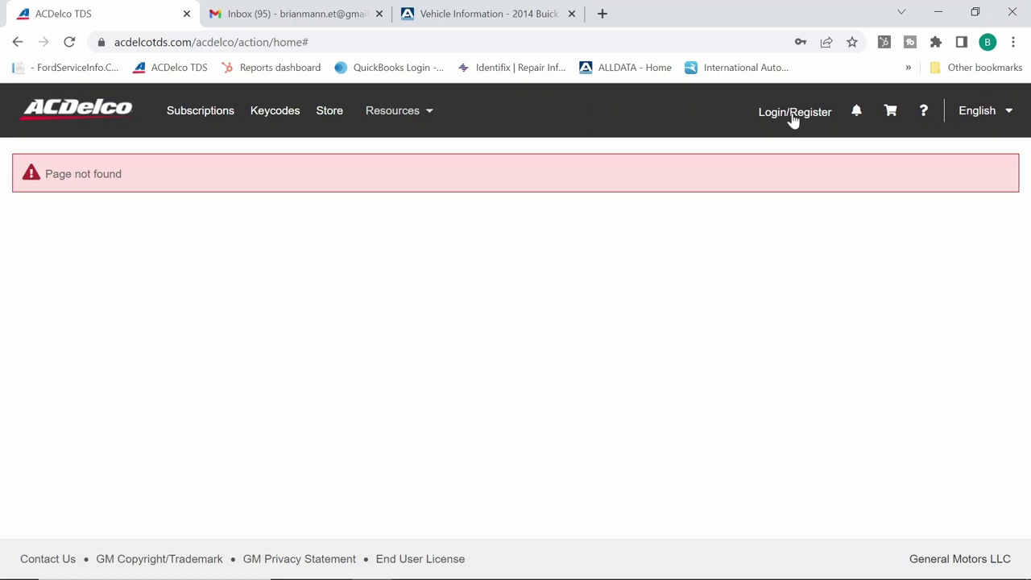
Sign in to ACDelco TDS using the saved login credentials
left_click(793, 117)
double_click(886, 266)
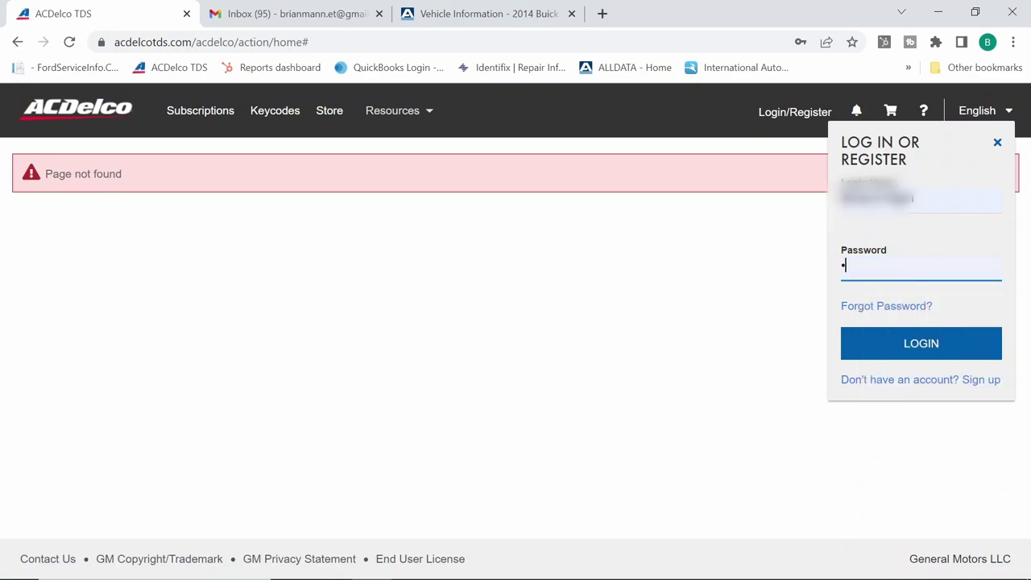
left_click(908, 334)
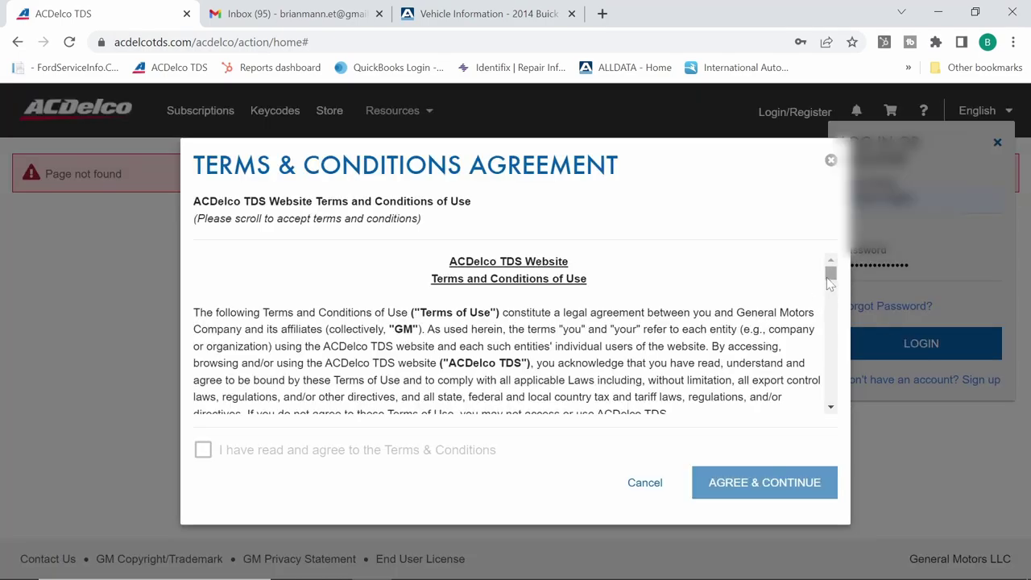
Read through and accept the Terms & Conditions agreement
left_click_drag(831, 274, 827, 404)
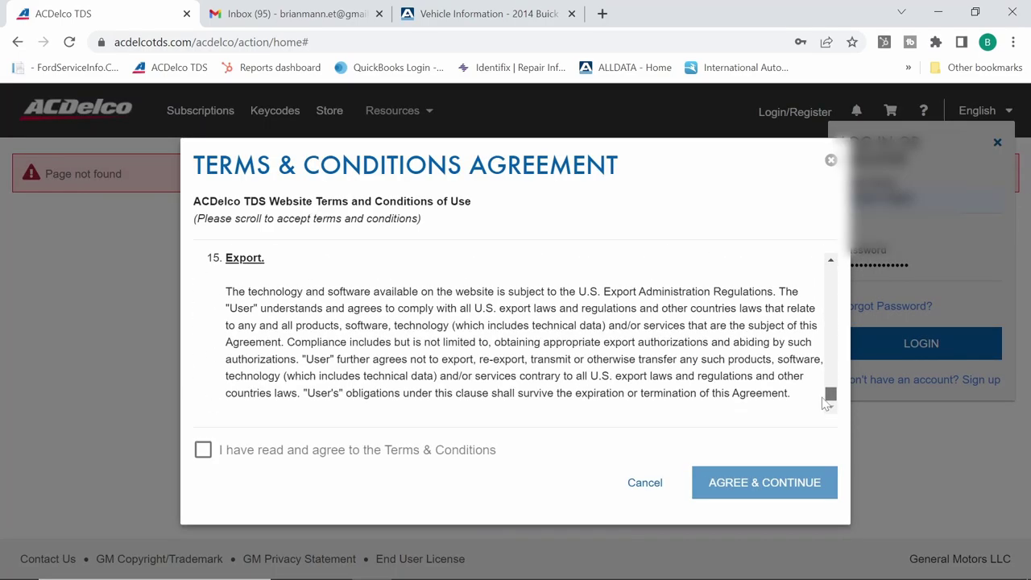
left_click(218, 453)
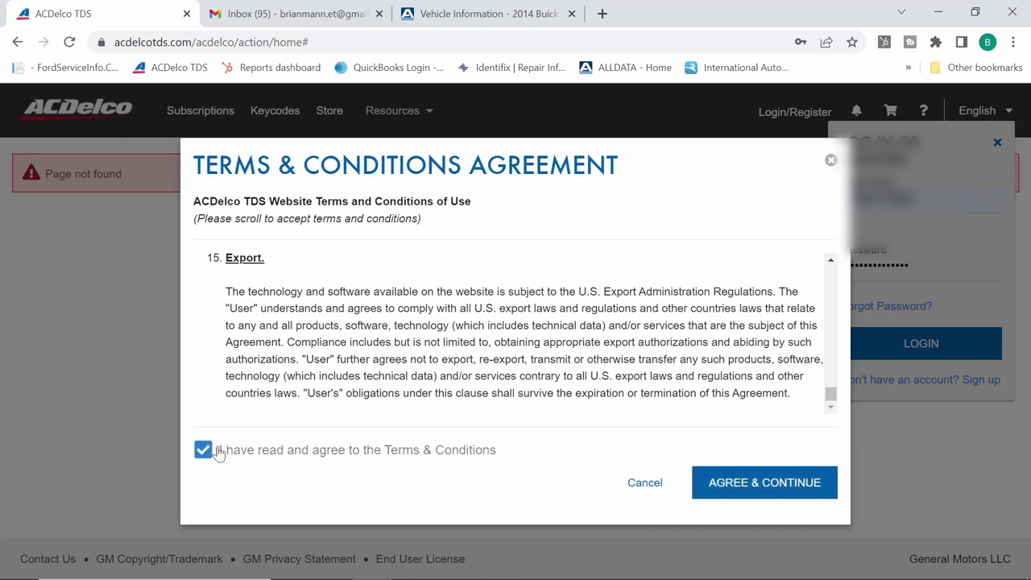
left_click(749, 483)
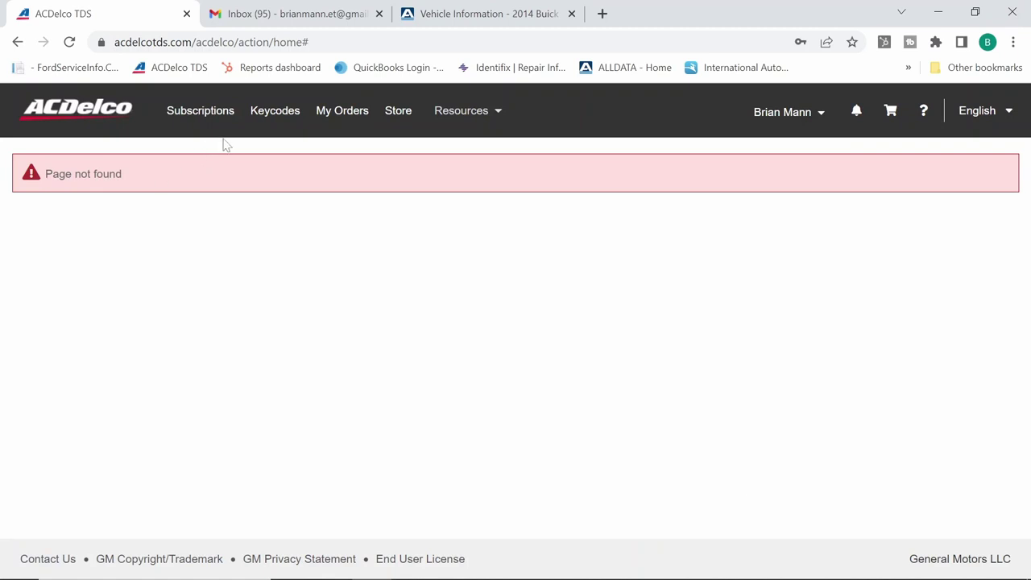
Open SPS Calibration Information from the Resources menu
left_click(486, 120)
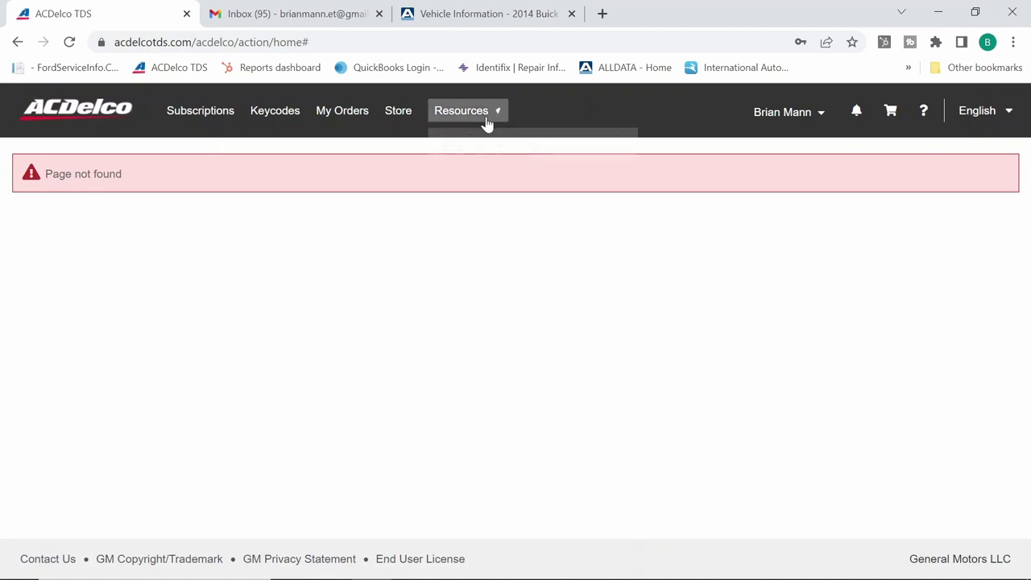
left_click(486, 275)
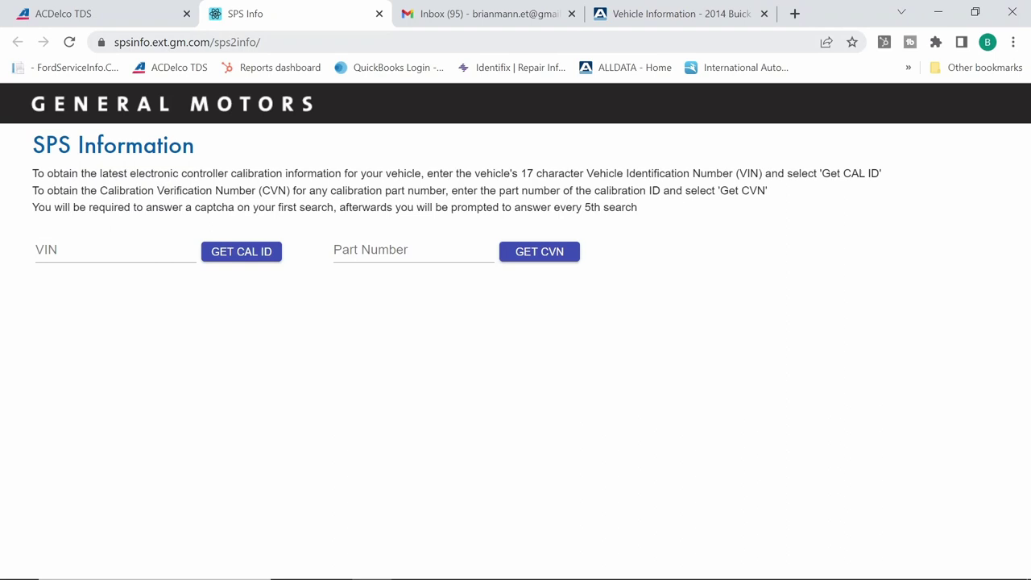
Paste the Buick Verano's VIN from ALLDATA into the VIN field and request calibration IDs
left_click(637, 22)
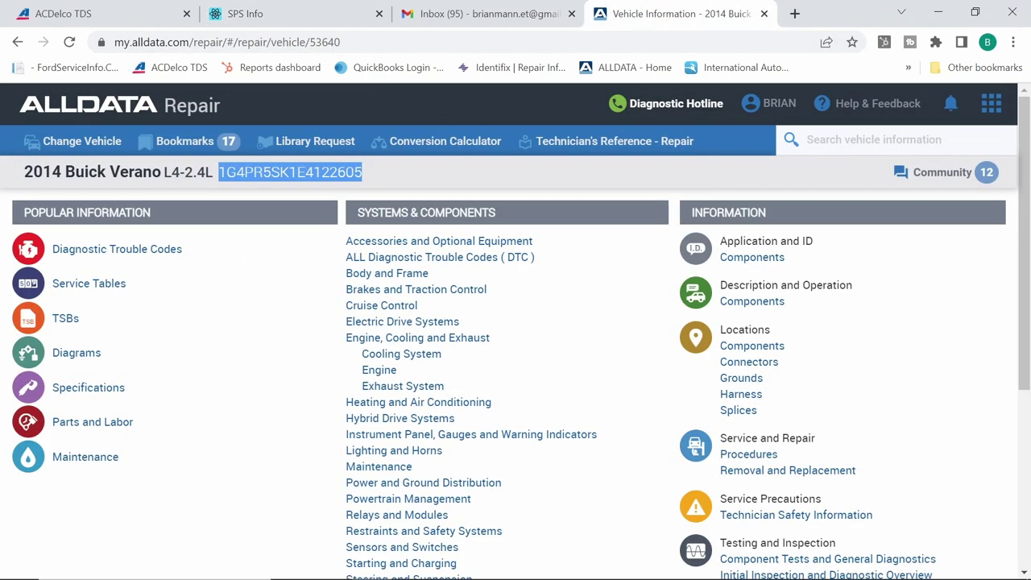
left_click(257, 17)
left_click(113, 249)
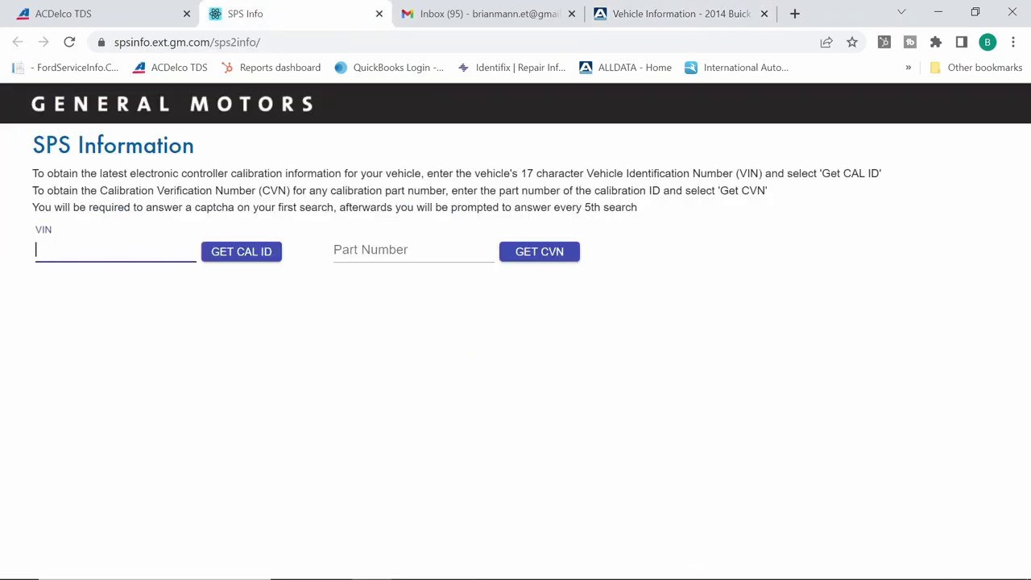
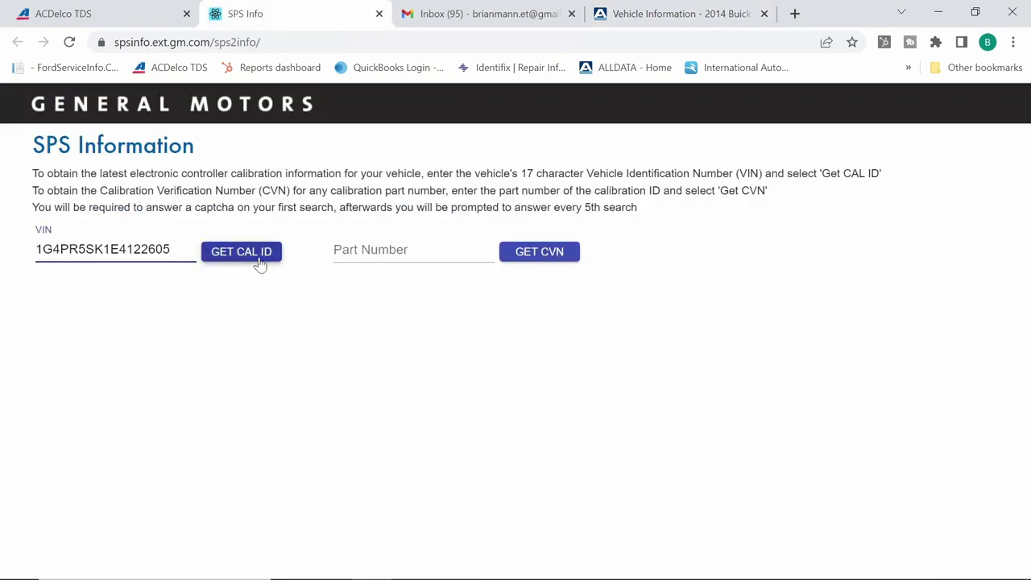
left_click(259, 260)
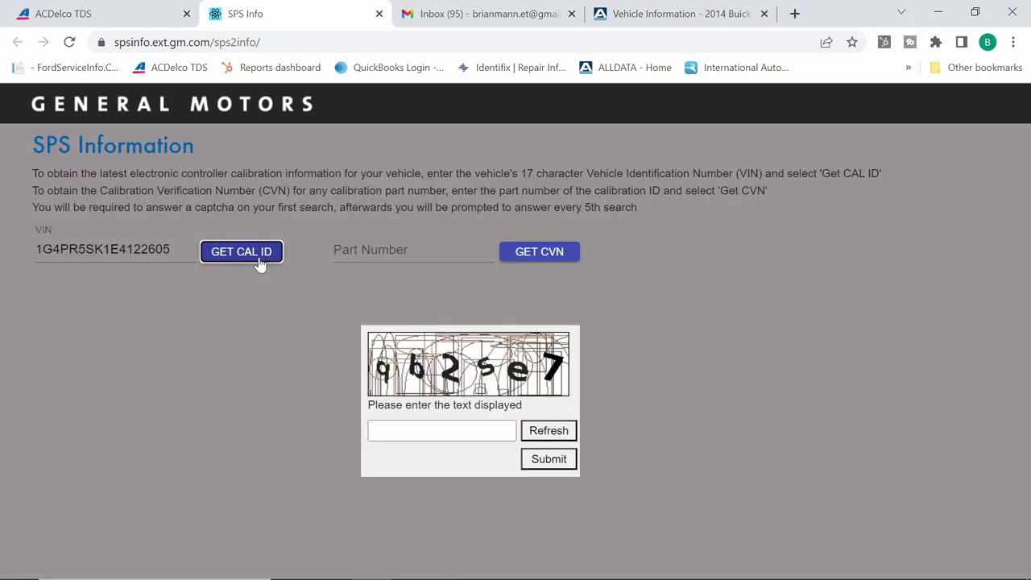
Solve the captcha and submit it
left_click(470, 429)
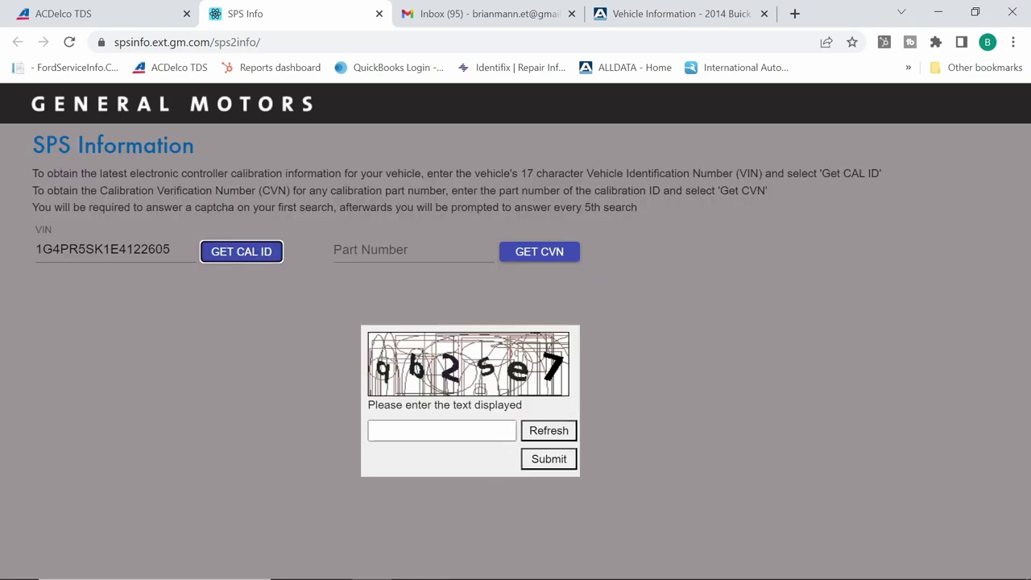
left_click(470, 430)
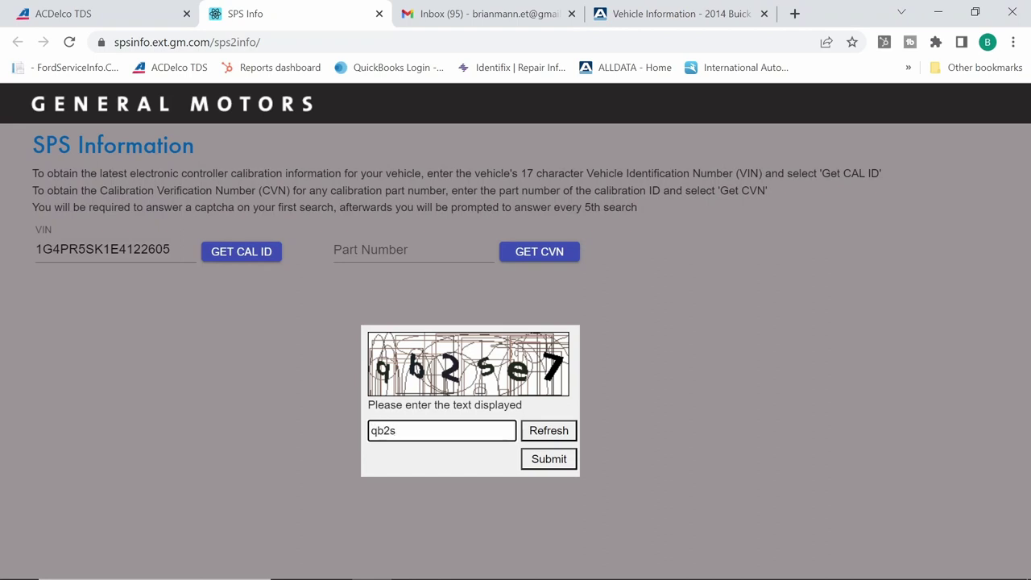
type("qb2se7")
left_click(548, 461)
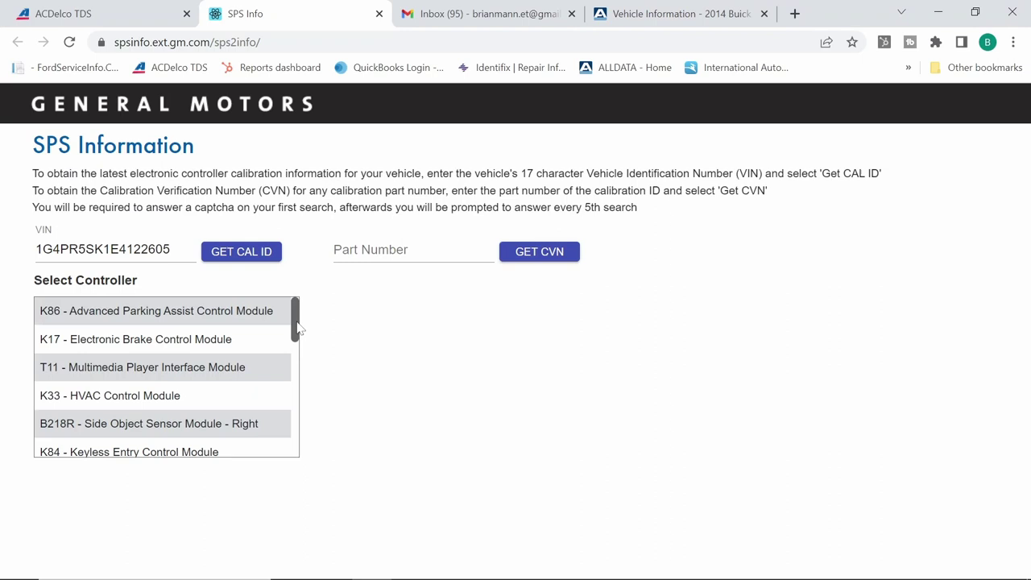
Select the K71 Transmission Control Module with Programming and Normal programming type
left_click_drag(297, 326, 288, 401)
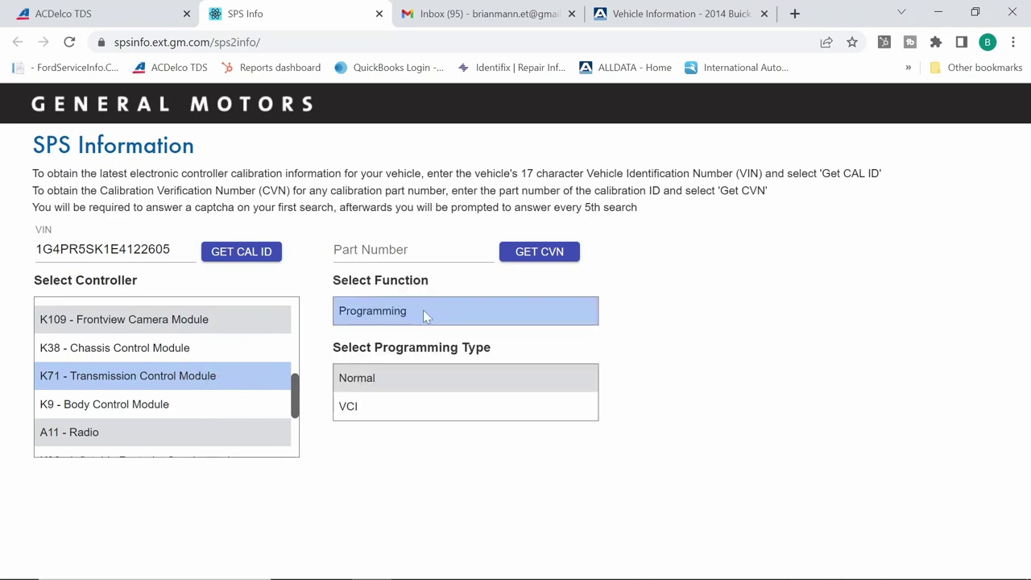
left_click(389, 407)
left_click(393, 385)
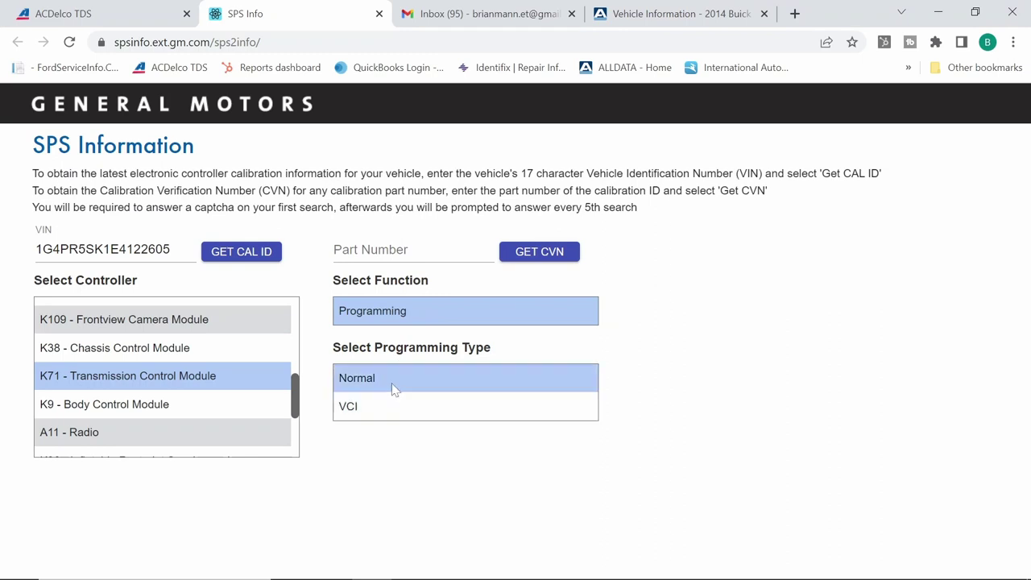
left_click(401, 406)
left_click(399, 385)
left_click(397, 383)
left_click(397, 384)
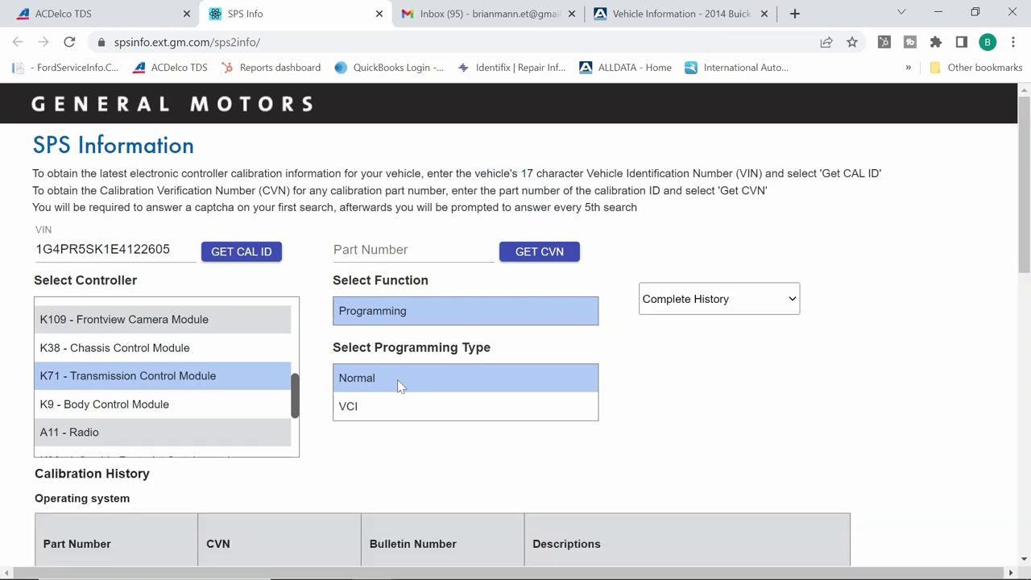
Keep the Complete History filter and scroll to transmission calibrations 24268045 and 24270348
left_click(796, 300)
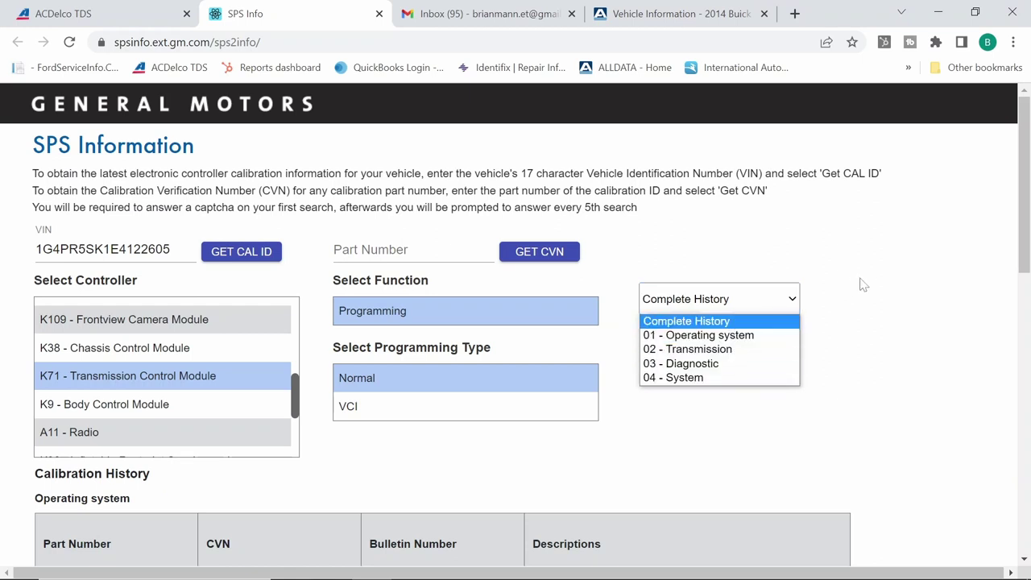
left_click(863, 284)
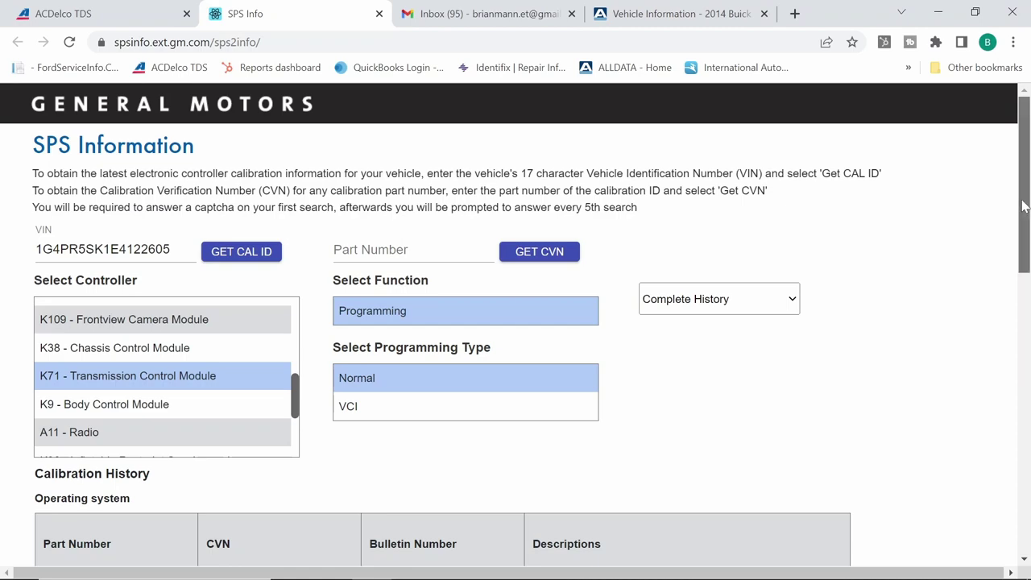
left_click_drag(1023, 207, 1020, 326)
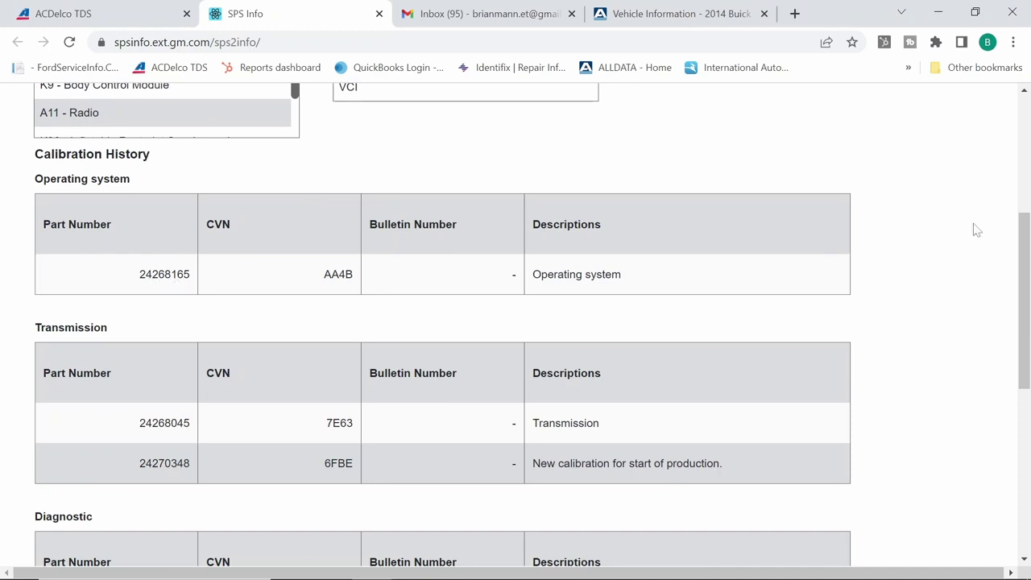
scroll(1023, 282, "down", 1)
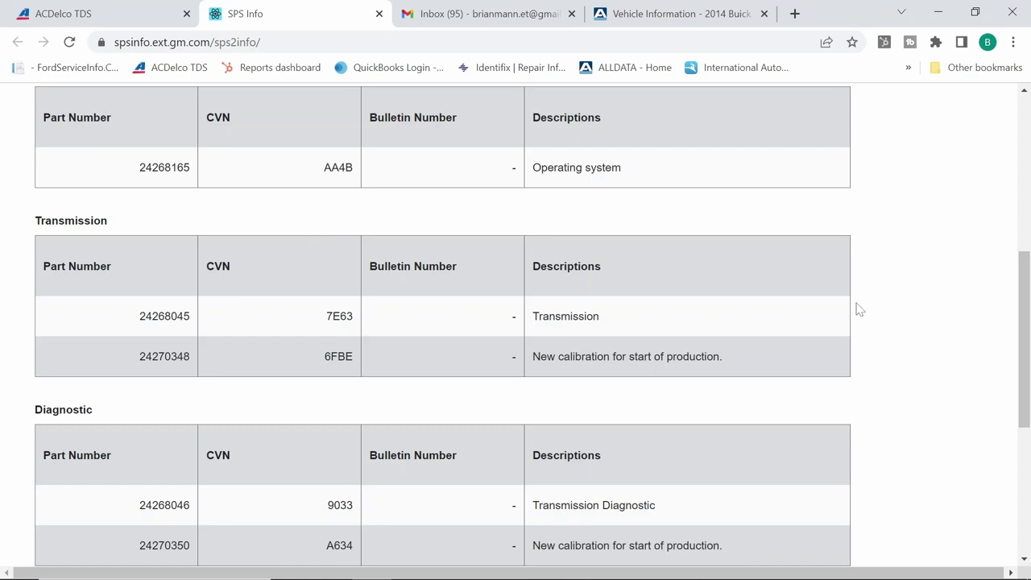
left_click_drag(1024, 268, 1018, 351)
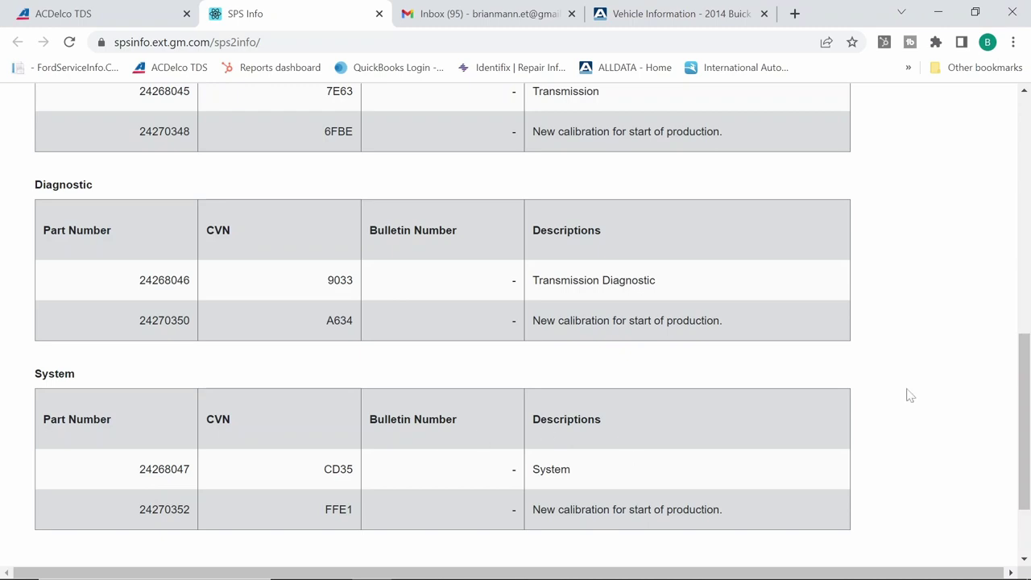
left_click_drag(1024, 375, 1012, 268)
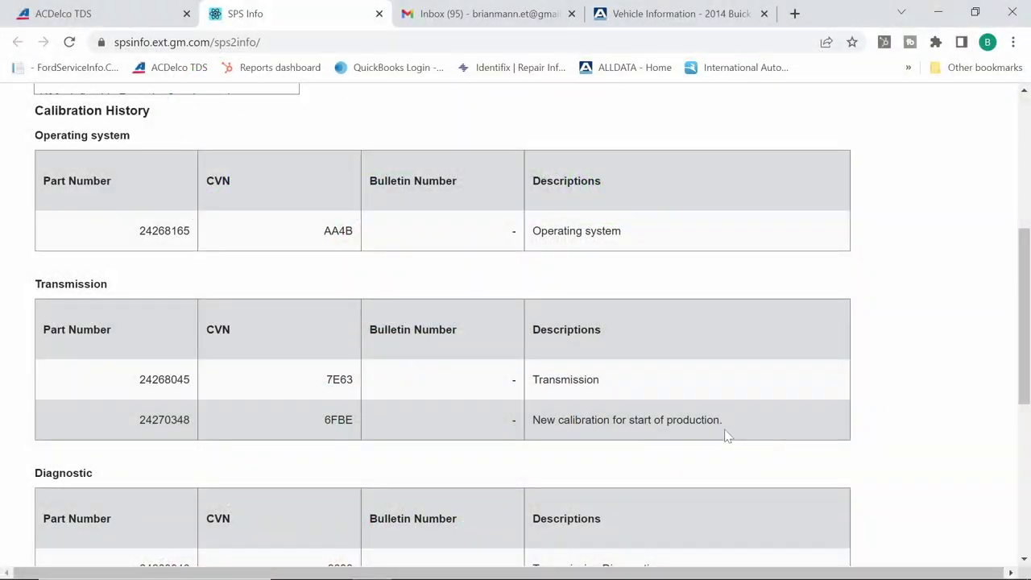
left_click(724, 431)
left_click(190, 389)
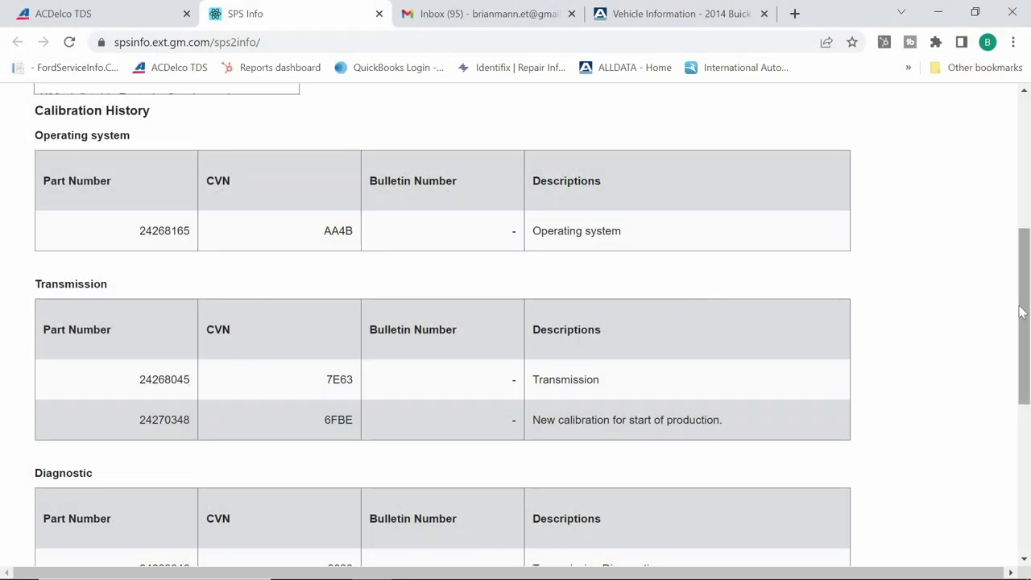
Pick K20 Engine Control Module from the controller list and choose Normal programming
scroll(1020, 403, "up", 3)
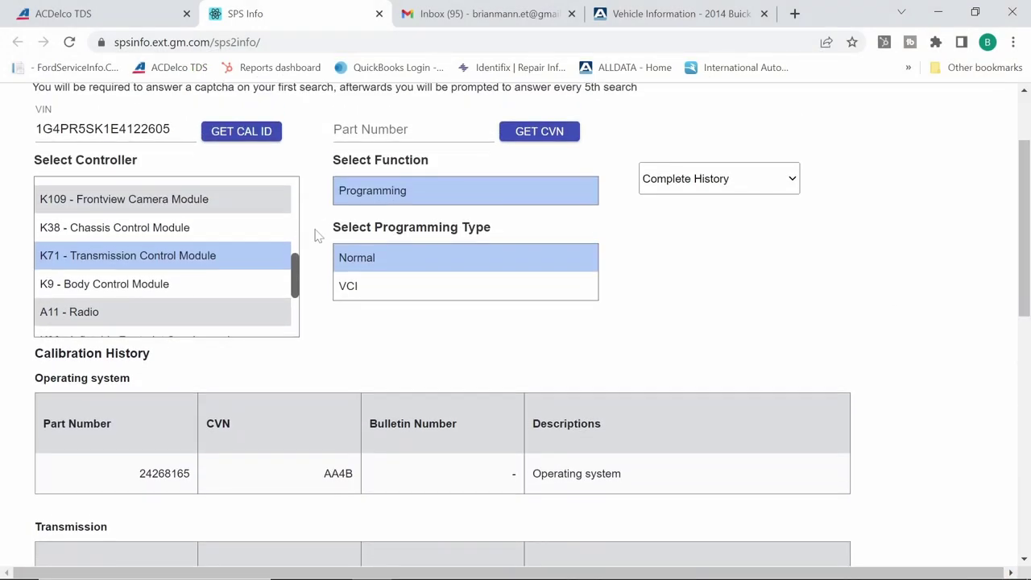
left_click_drag(295, 266, 293, 302)
left_click(287, 318)
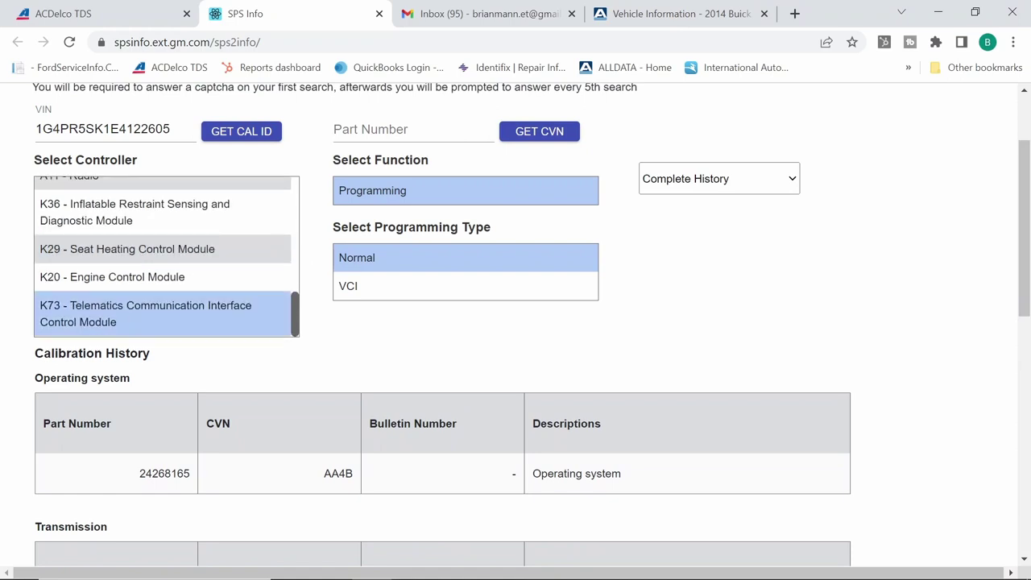
left_click(114, 284)
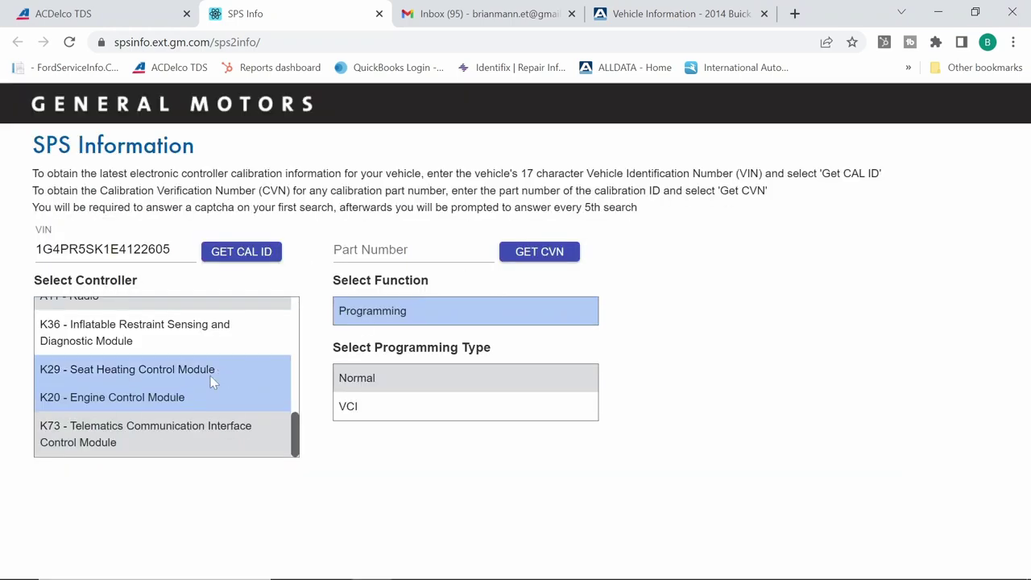
left_click(394, 377)
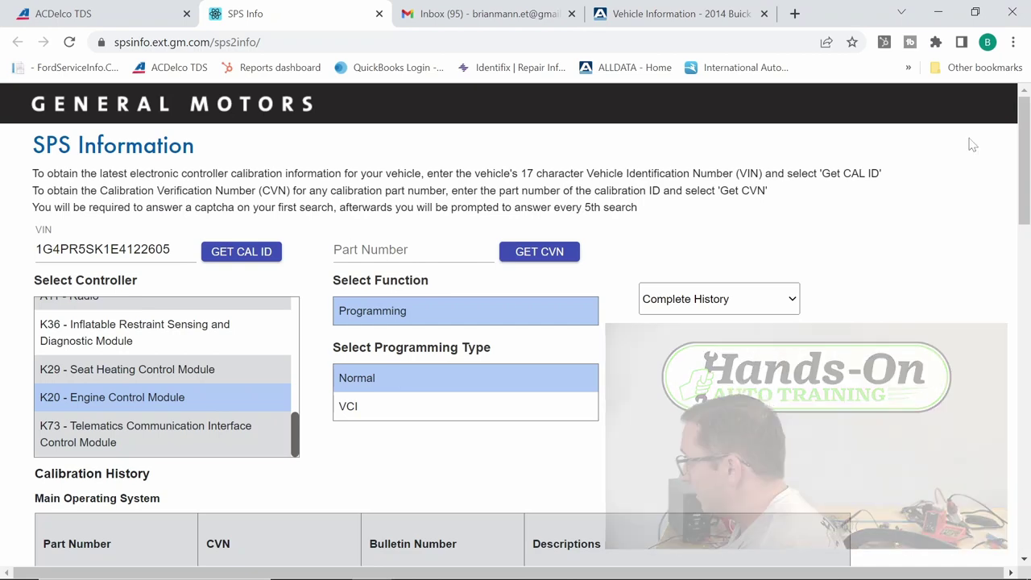
Scroll down to the engine module's calibration history, from 12657782 to 12656923
left_click_drag(1027, 140, 1017, 211)
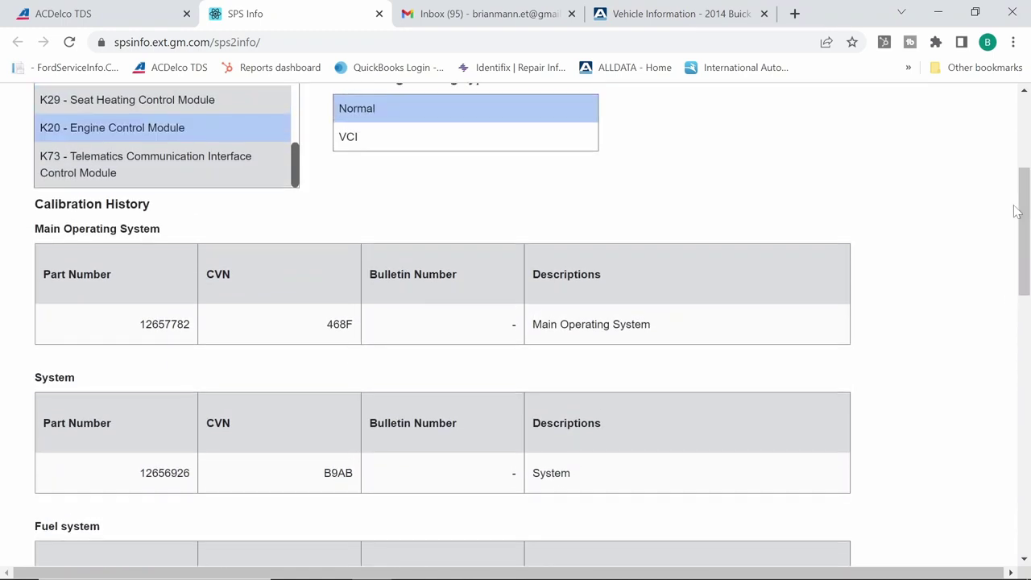